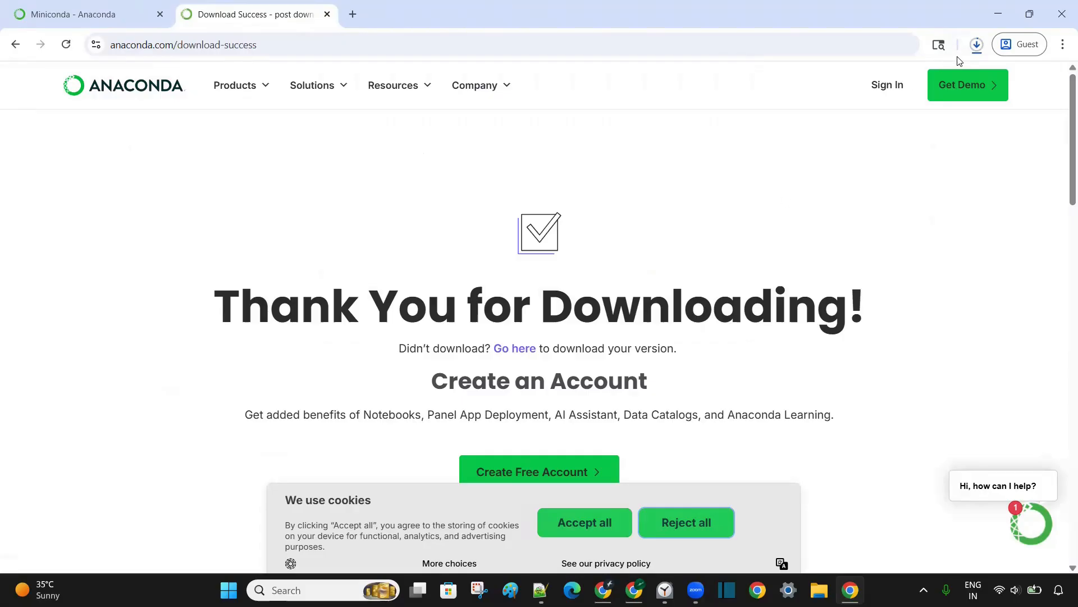
Show the completed Miniconda3-latest-Windows-x86_64.exe download in its folder and launch the installer.
left_click(976, 45)
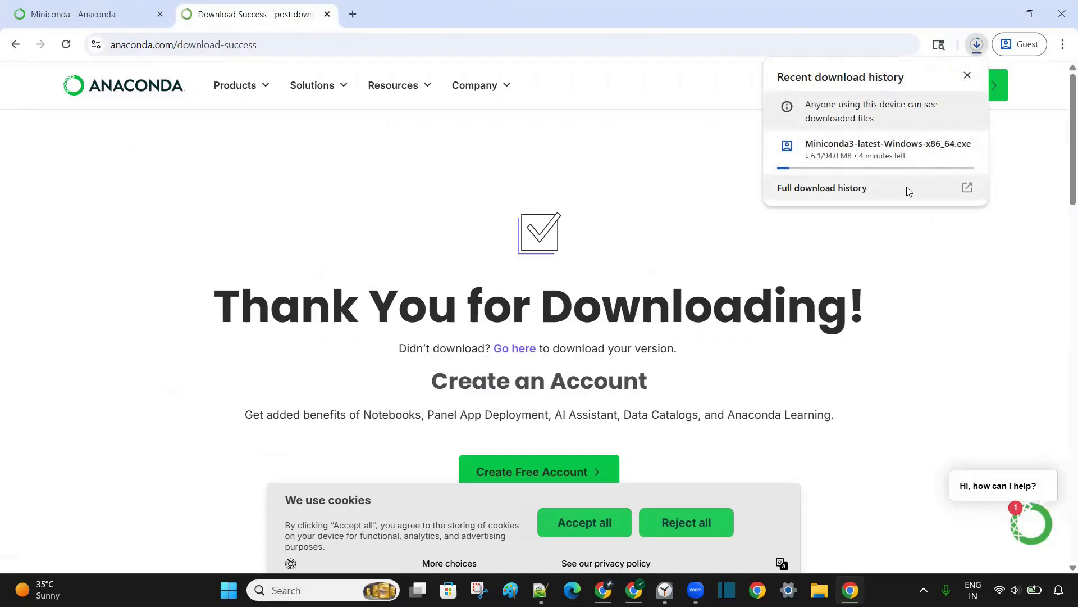
mouse_move(904, 161)
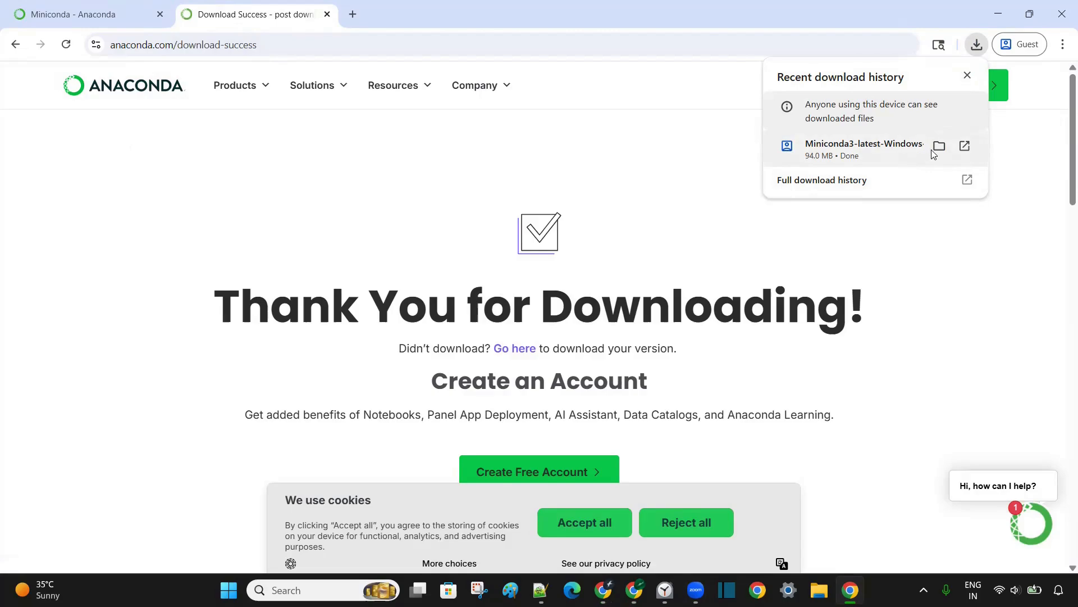
left_click(938, 146)
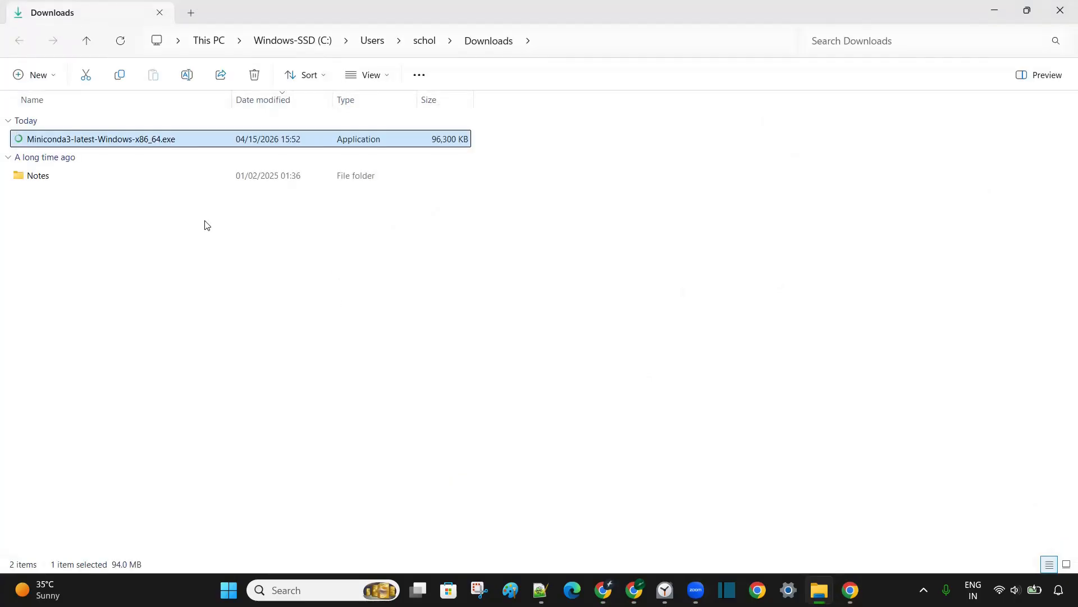
double_click(146, 140)
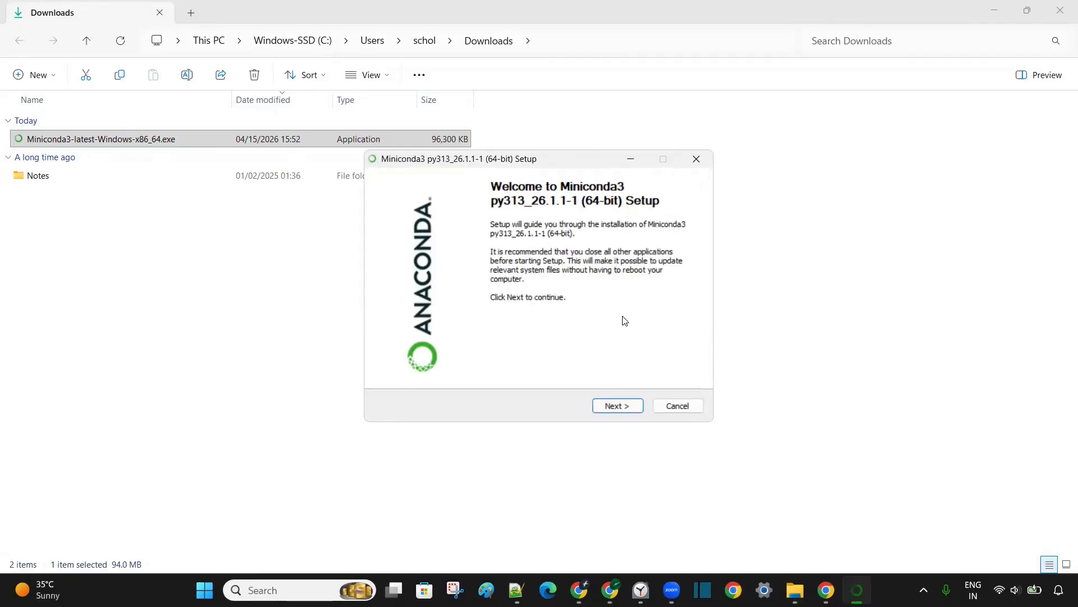
Accept the Miniconda3 license agreement, choose installation for Just Me and keep the default destination folder.
left_click(626, 406)
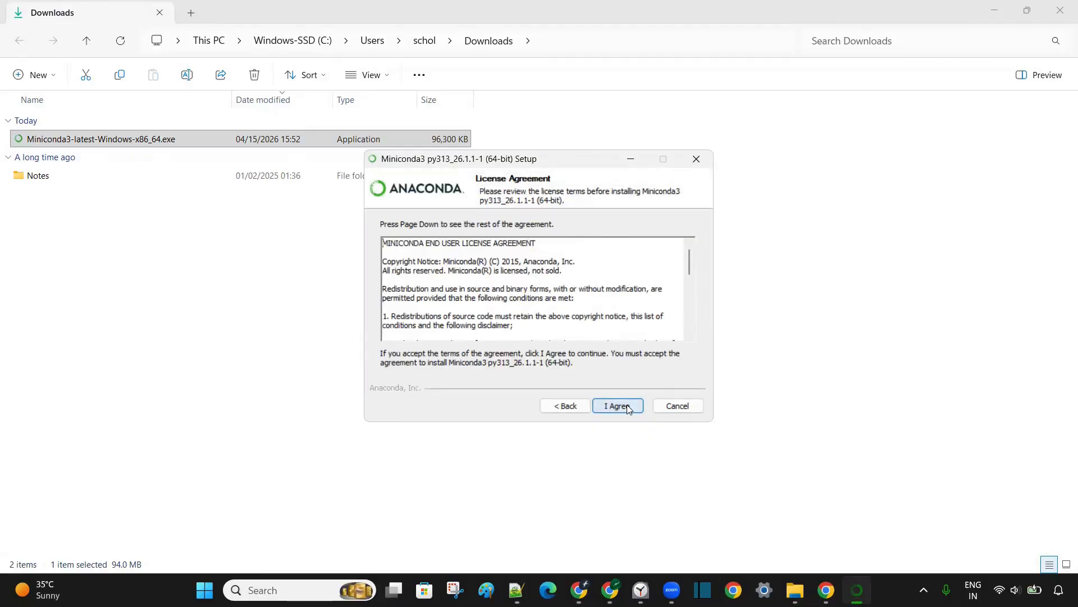
left_click(628, 408)
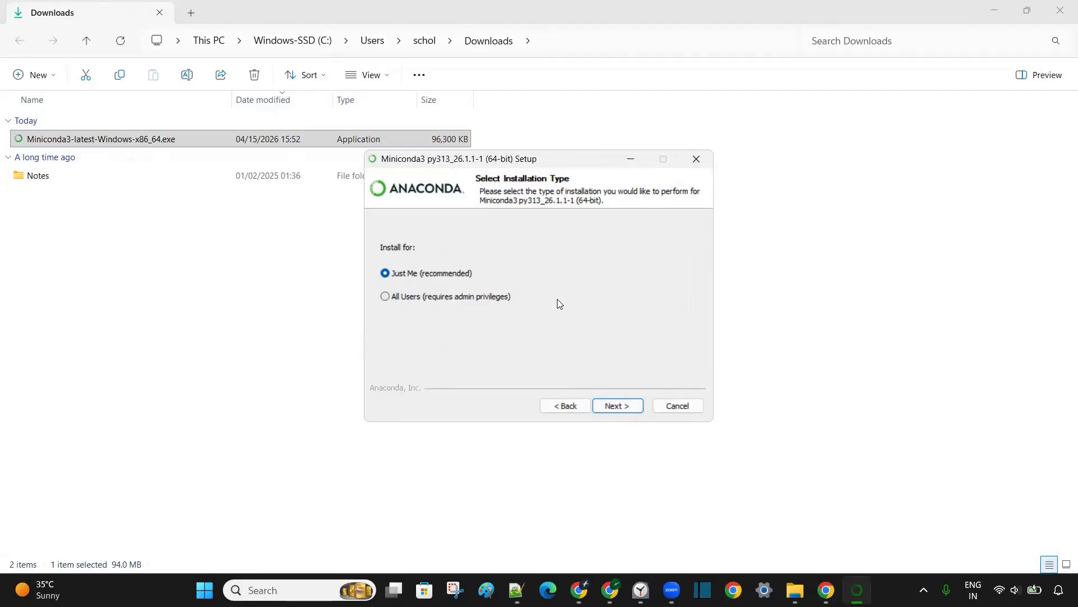
left_click(610, 406)
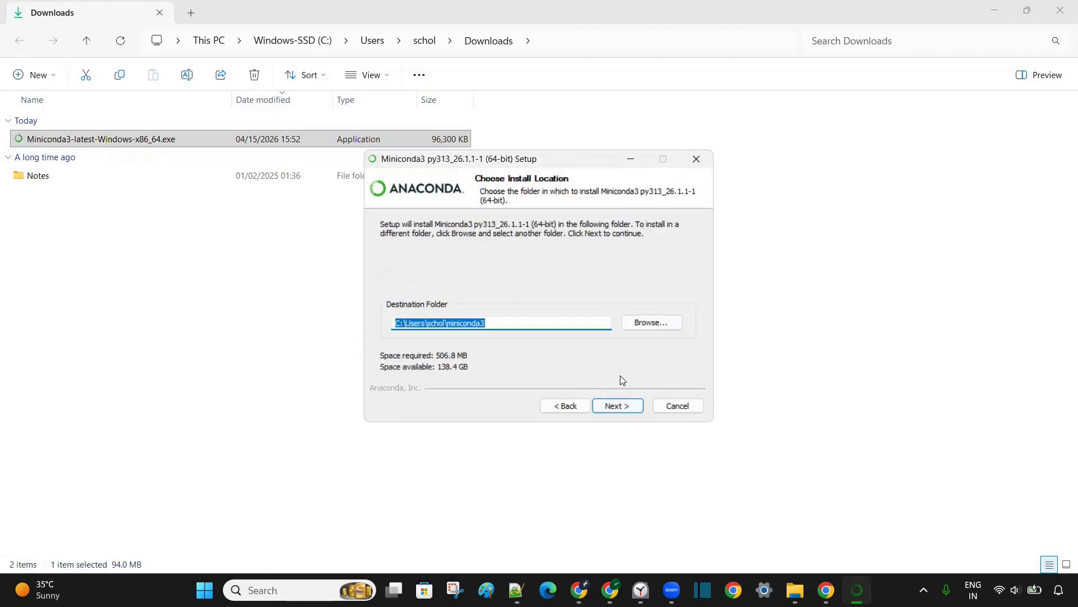
left_click(618, 405)
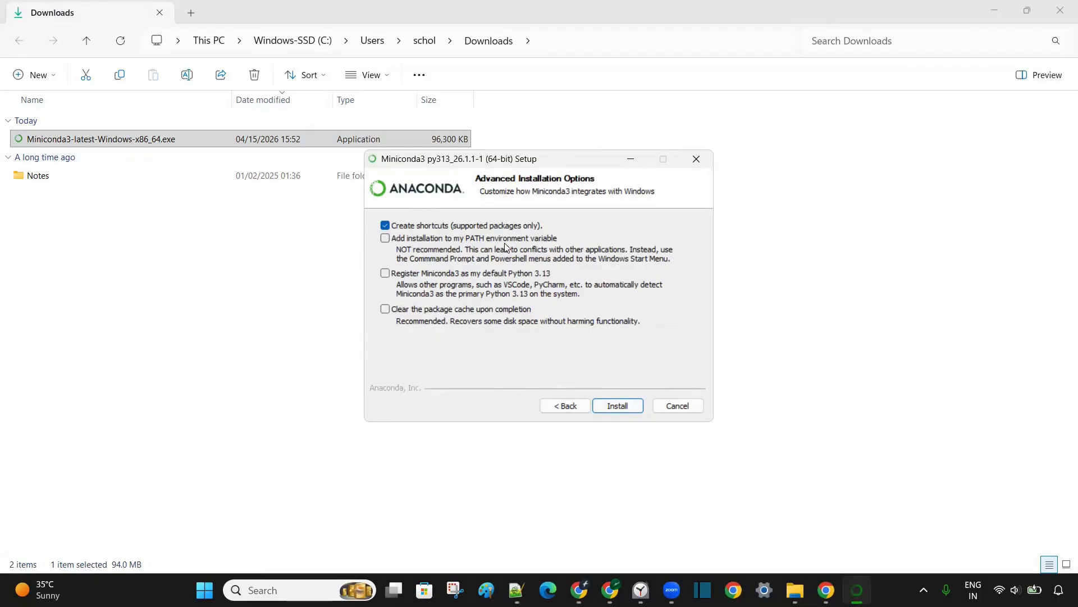
Enable registering Miniconda3 as the default Python 3.13 and clearing the package cache upon completion, and start the installation.
left_click(385, 273)
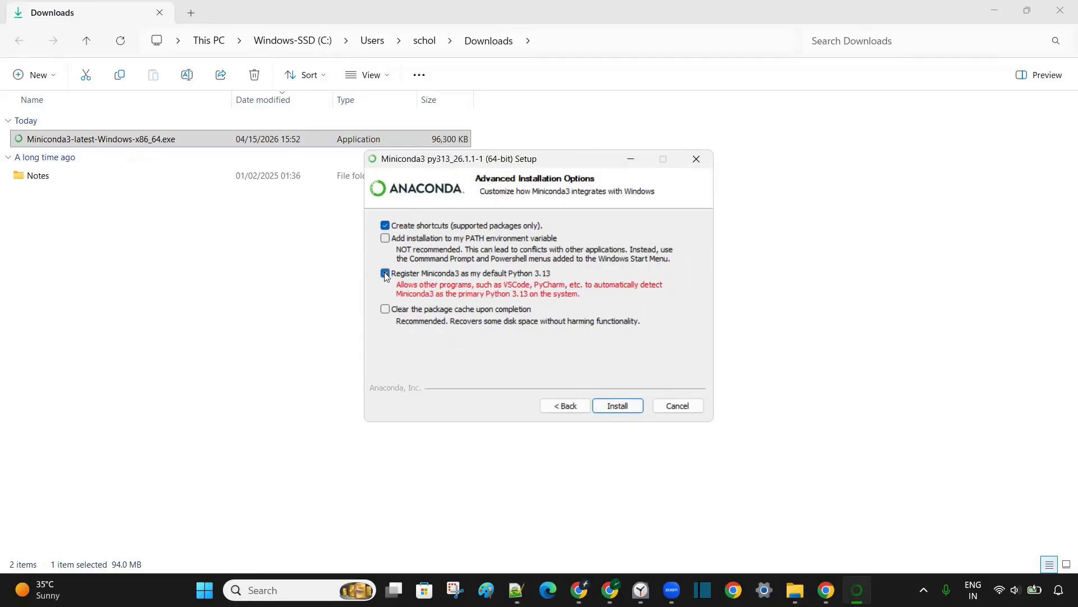
left_click(386, 310)
left_click(629, 406)
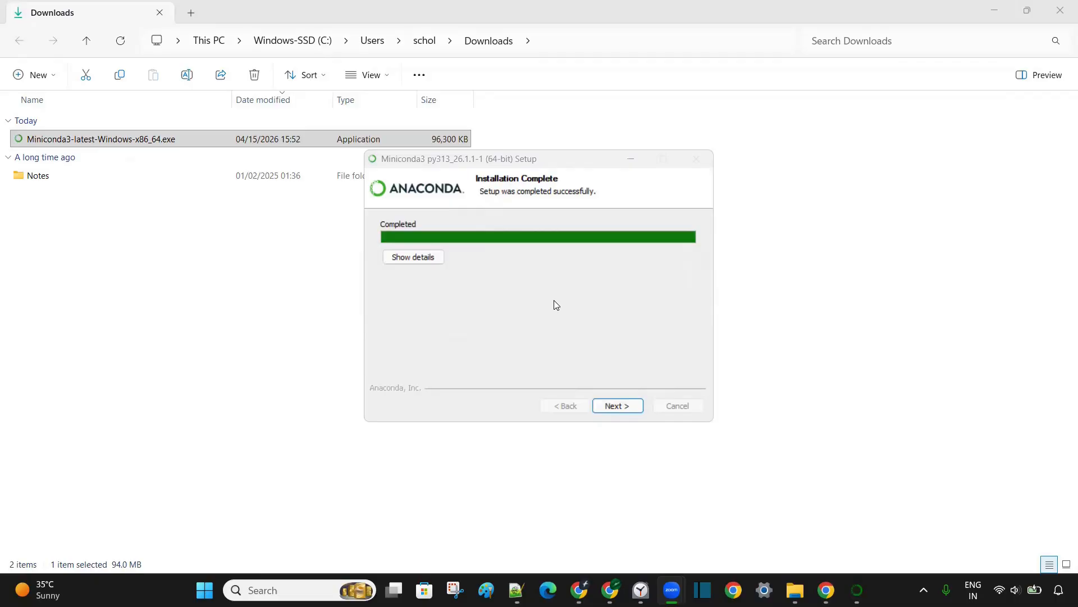
Finish the Miniconda3 setup with "Getting started with Conda" and "Welcome to Anaconda" both unchecked.
left_click(618, 405)
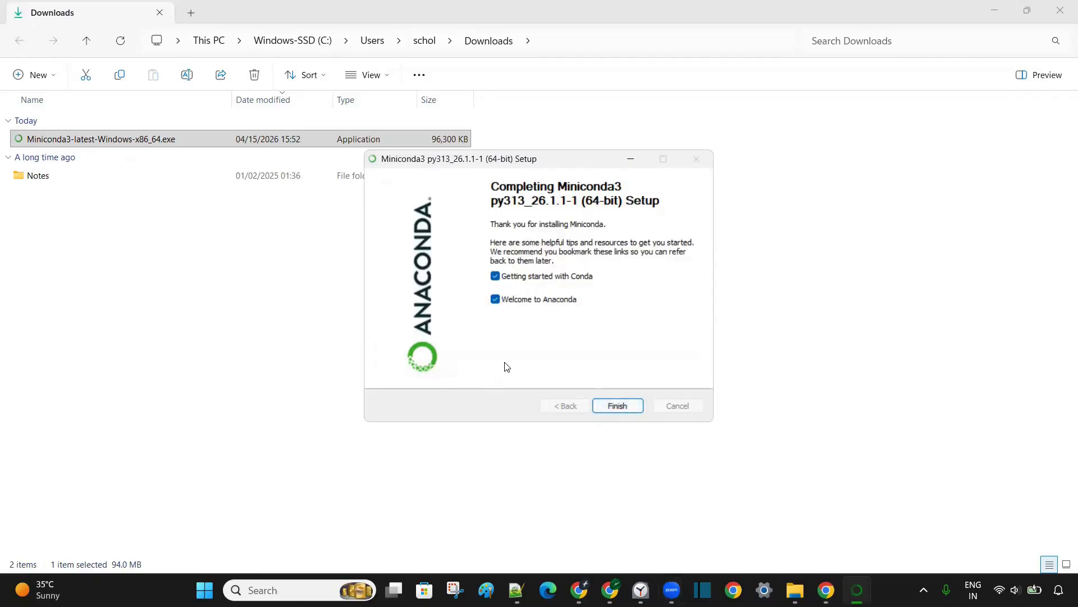
left_click(496, 276)
left_click(496, 299)
left_click(620, 405)
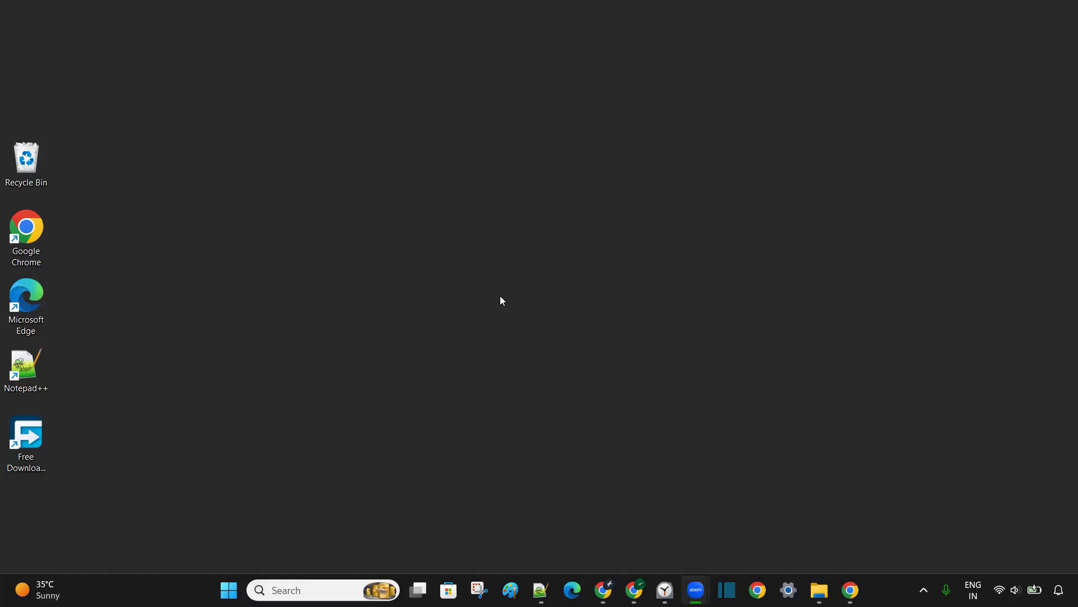
Open the Anaconda Prompt and make its command line ready for input.
key("super")
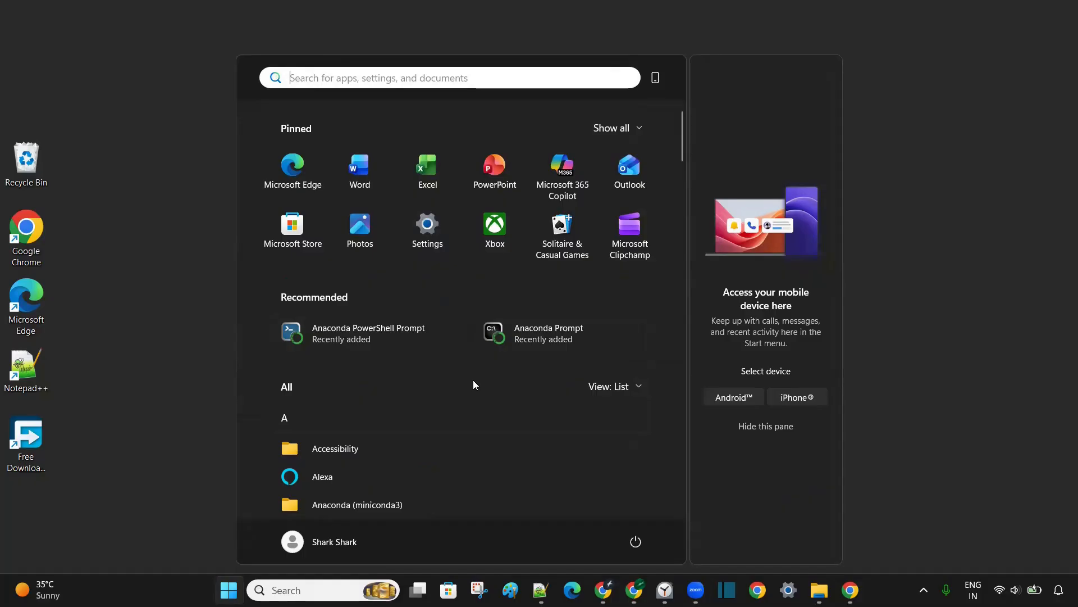
left_click(564, 337)
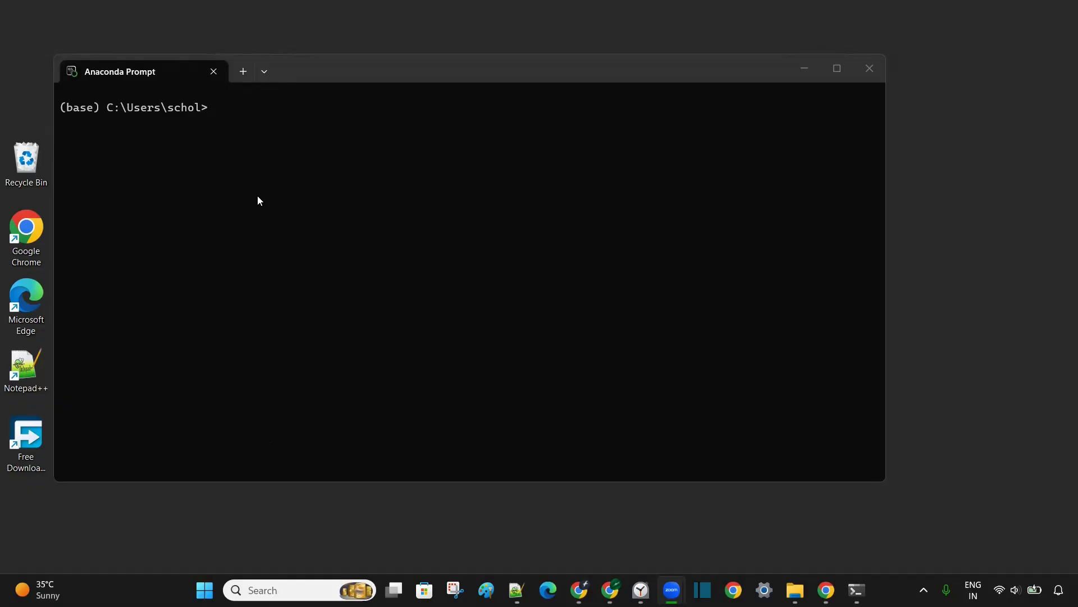
left_click(238, 110)
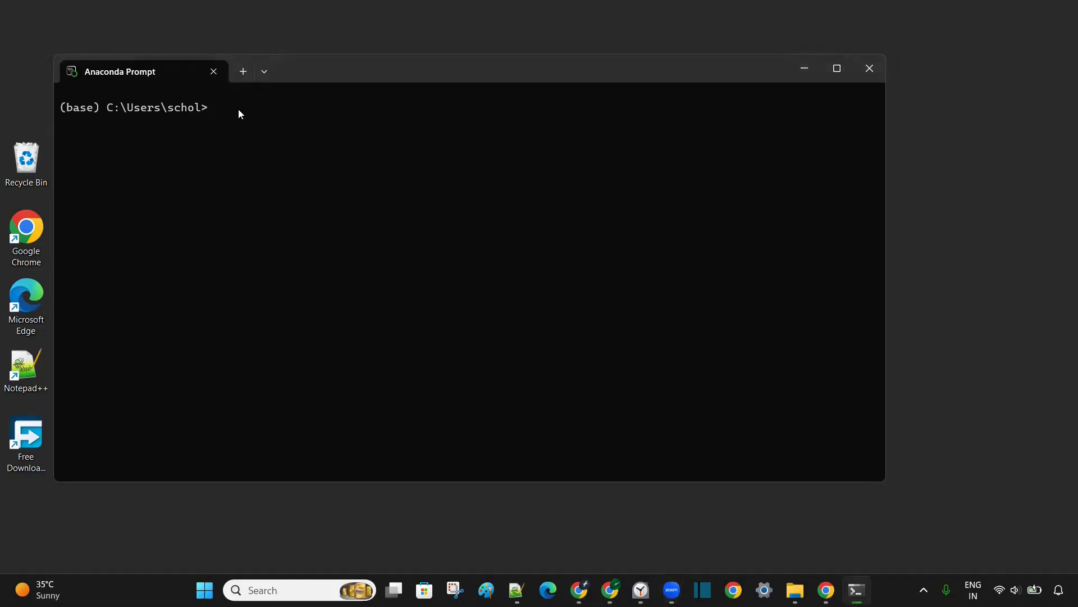
Check the installed conda version with the command conda --version.
type("conda --version")
key("Return")
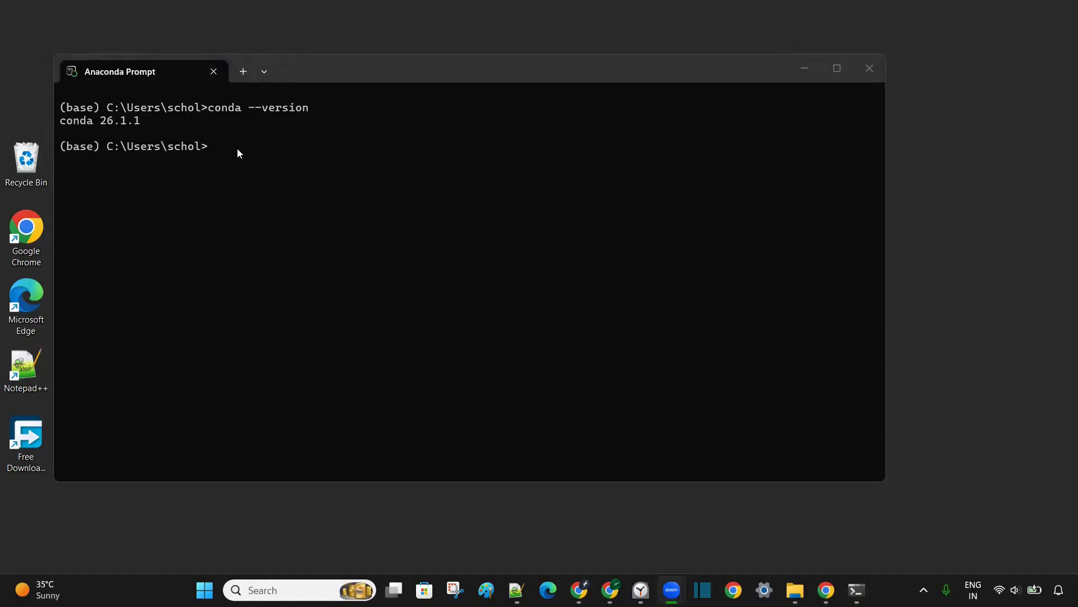
Start updating conda in the base environment by running conda update -n base -c defaults conda.
left_click(237, 148)
type("conda ")
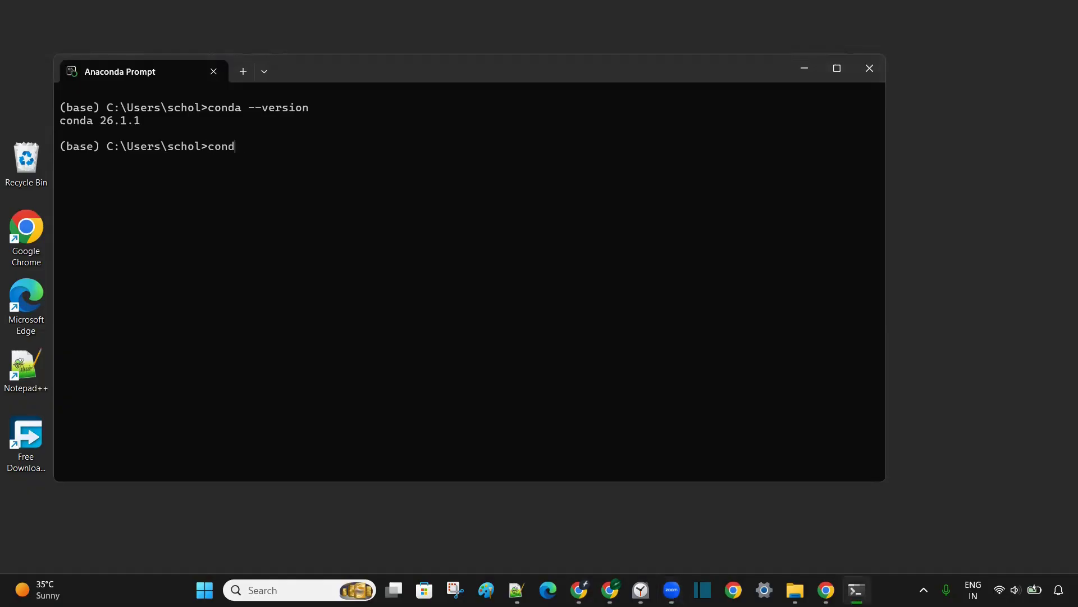
type("update -n base -c defaults")
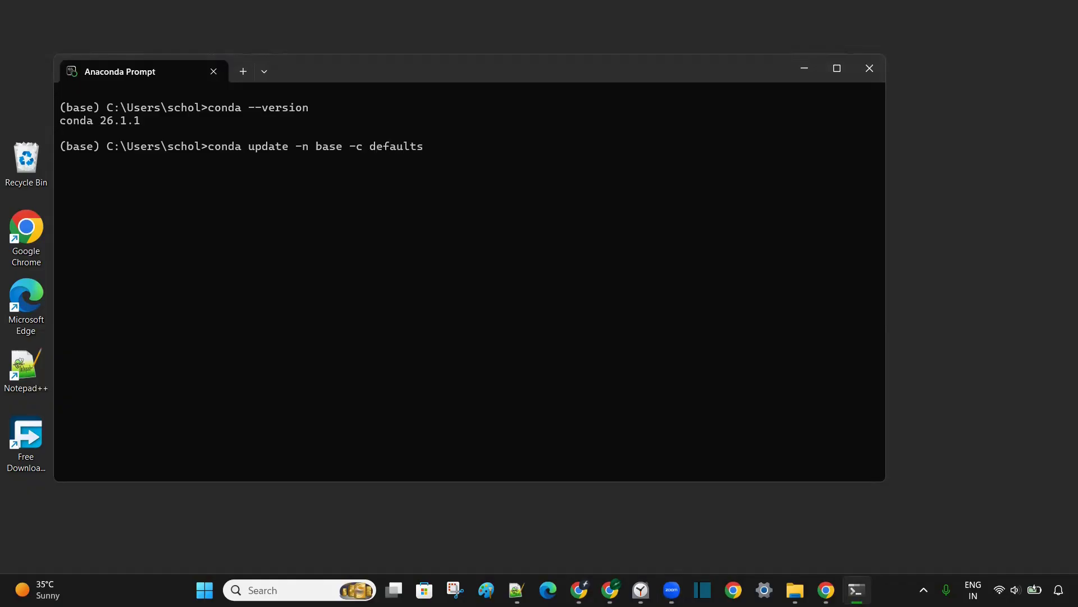
type(" conda")
key("Return")
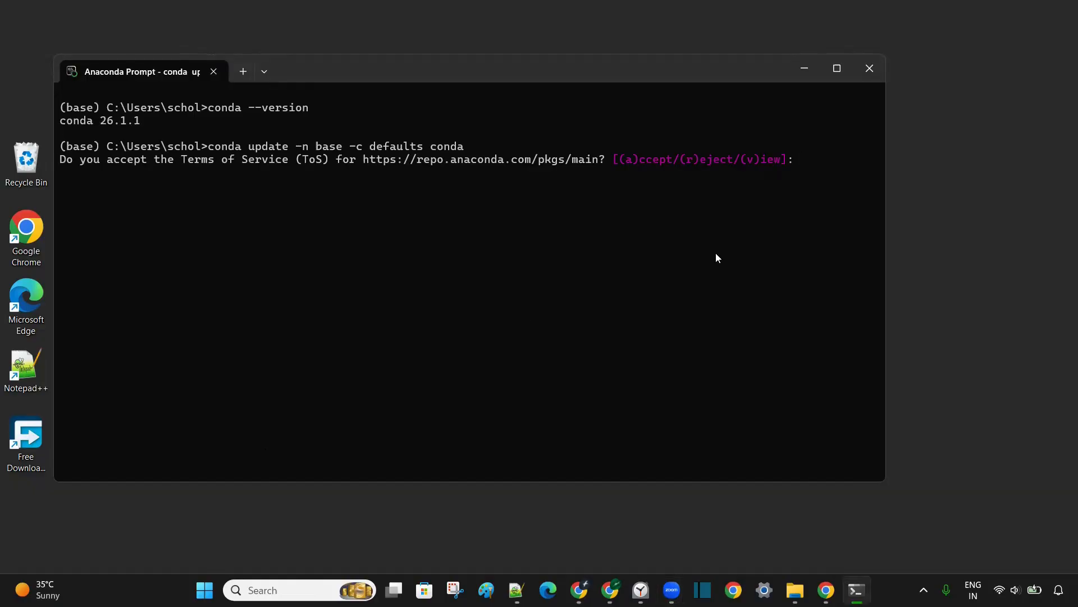
Accept the Terms of Service for the main, r and msys2 Anaconda channels by answering a to each.
type("a")
key("Return")
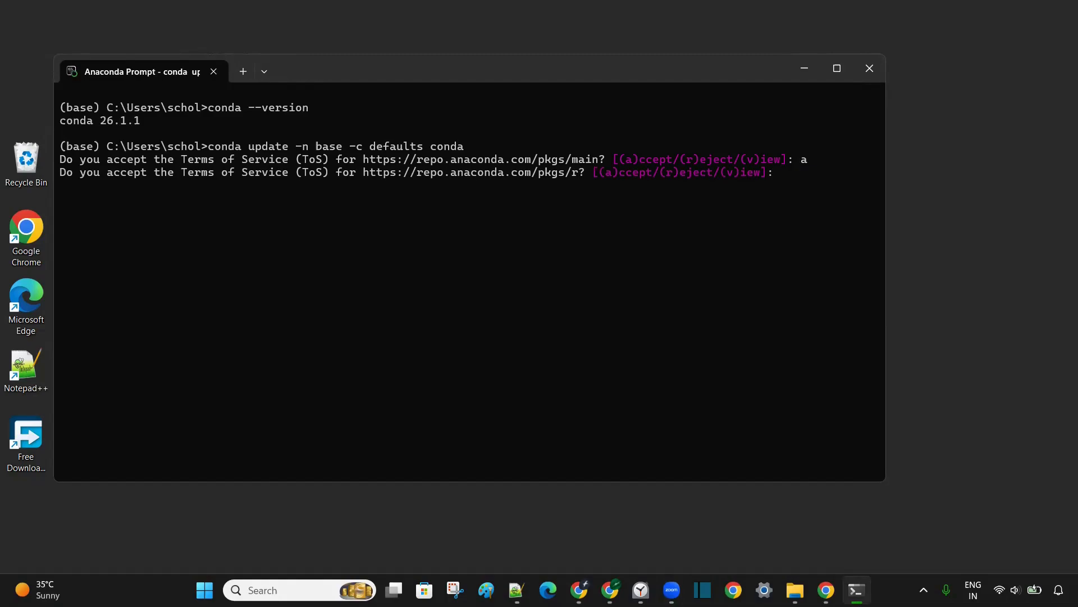
type("a")
key("Return")
type("a")
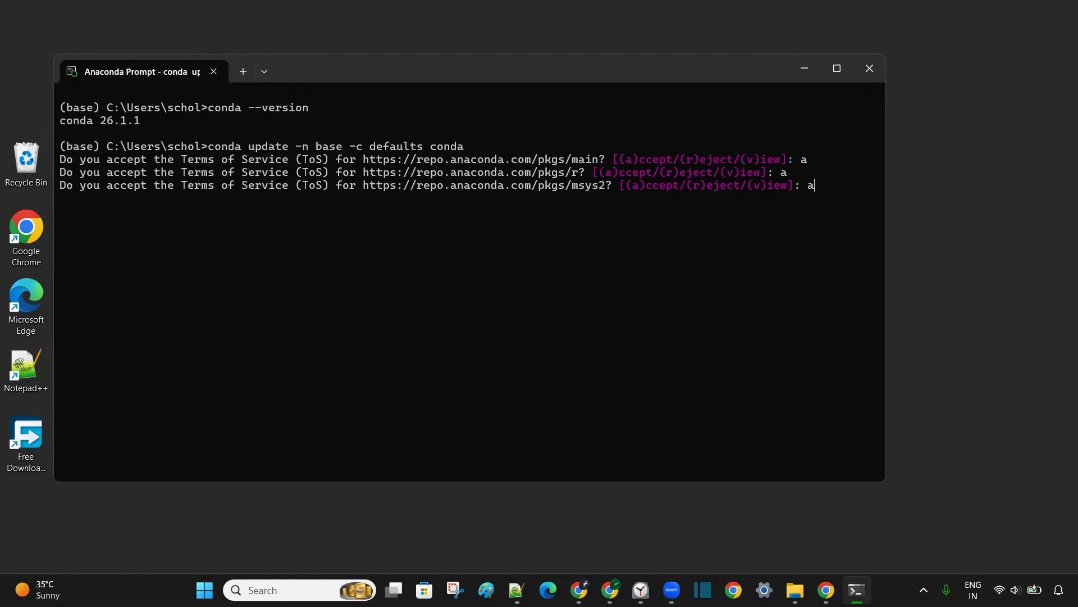
key("Return")
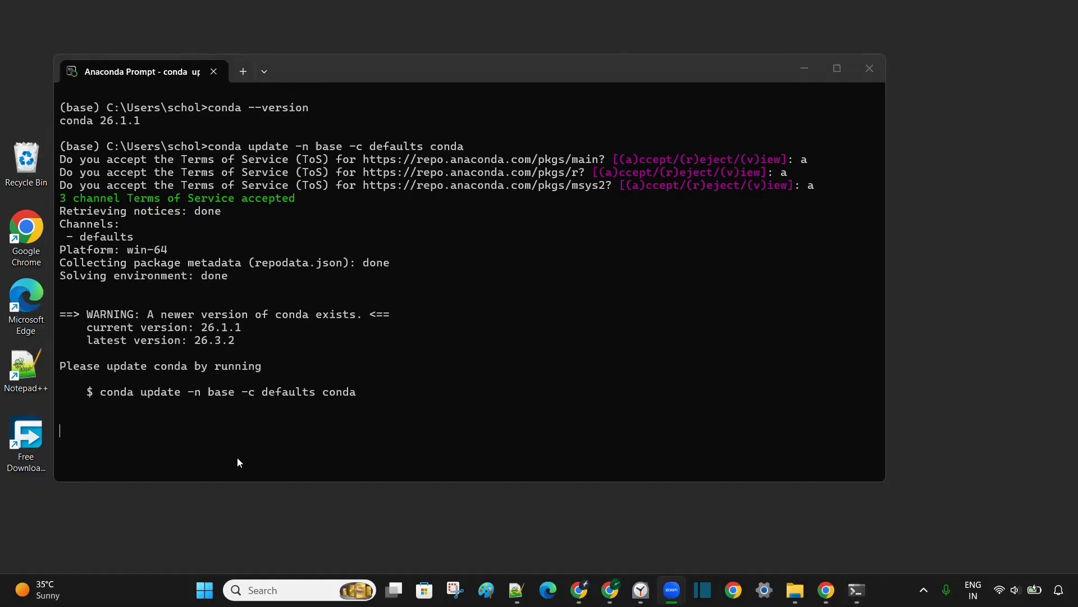
Confirm the base environment's package update with y and let it complete.
left_click(182, 467)
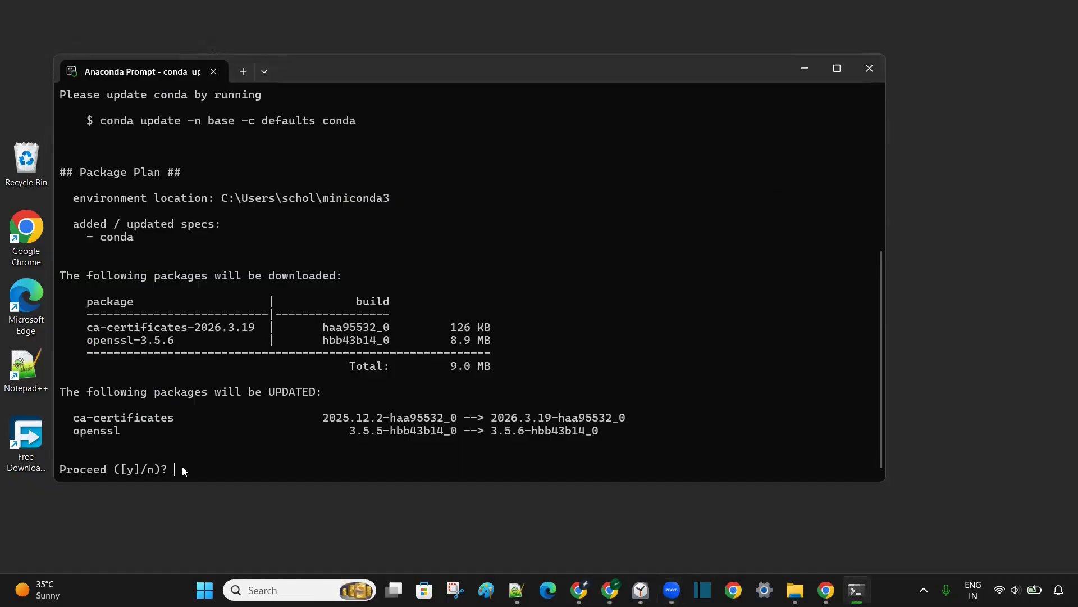
key("Return")
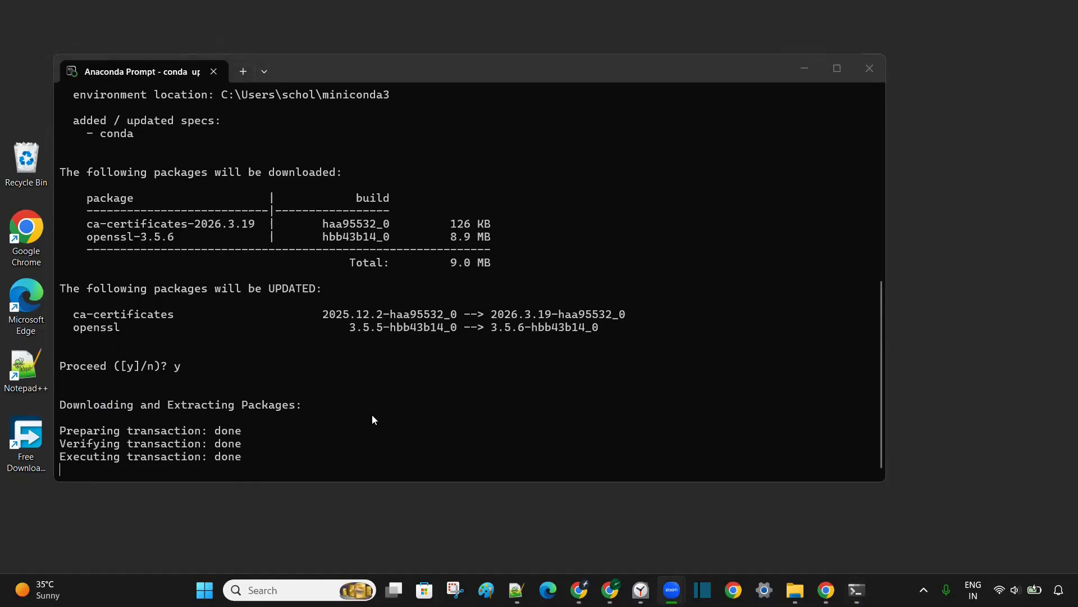
left_click(221, 470)
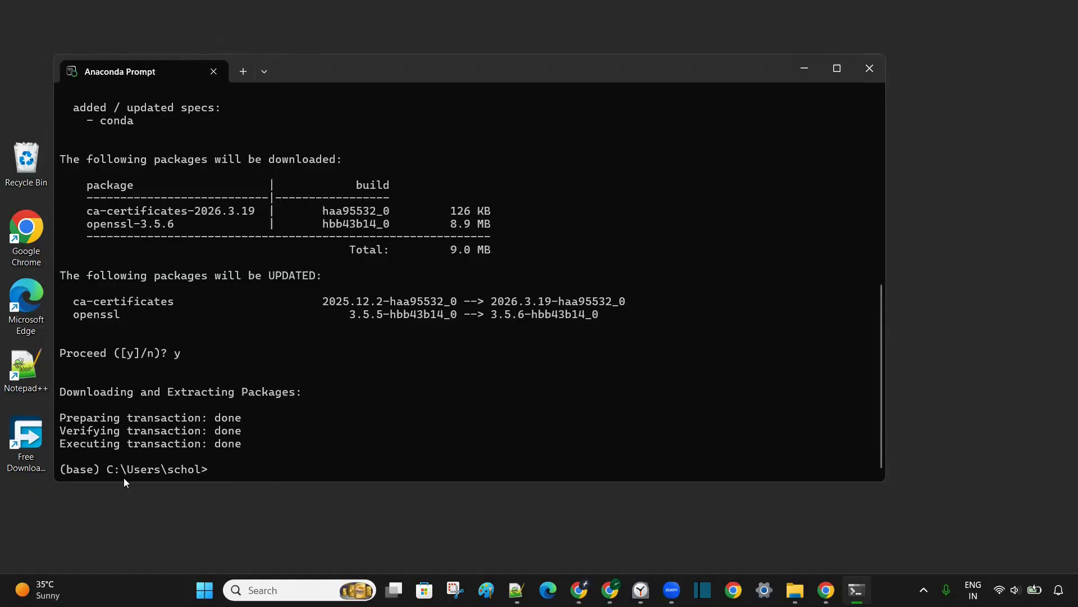
Check the base environment's Python version by running python --version.
double_click(77, 471)
left_click(224, 472)
type("python --version")
key("Return")
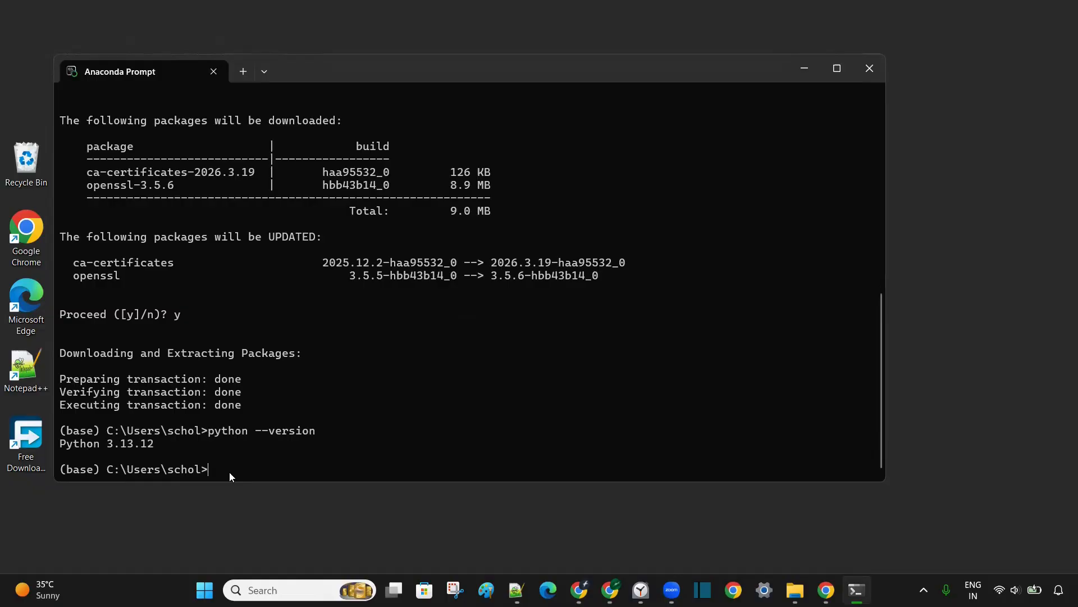
Start creating a new environment named myenv with Python 3.11 by running conda create -n myenv python=3.11.
type("conda create -n myenv")
type("pytho")
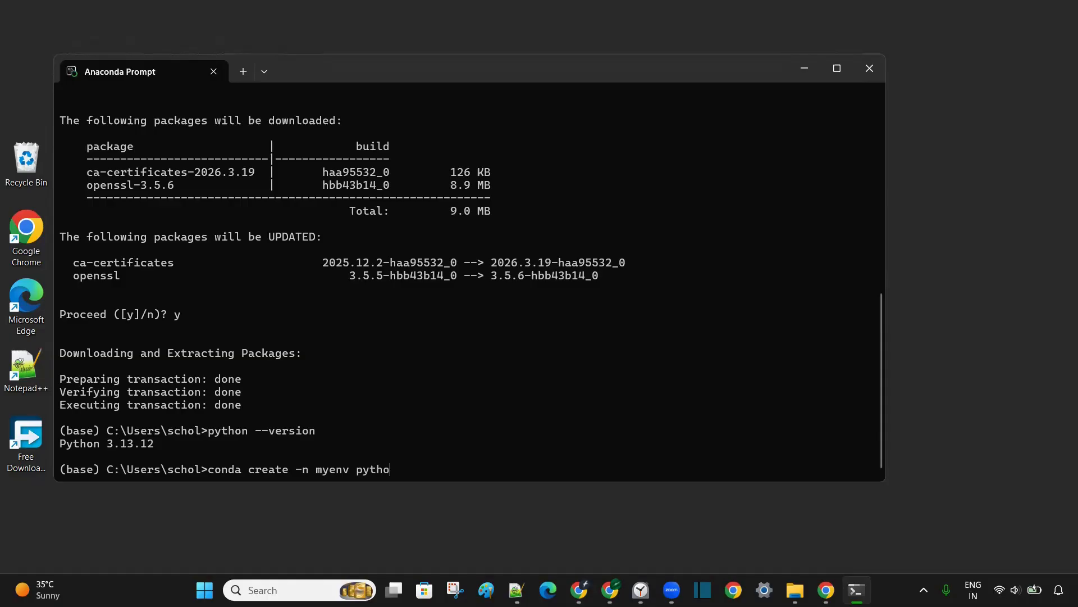
type("n=3.11")
key("Return")
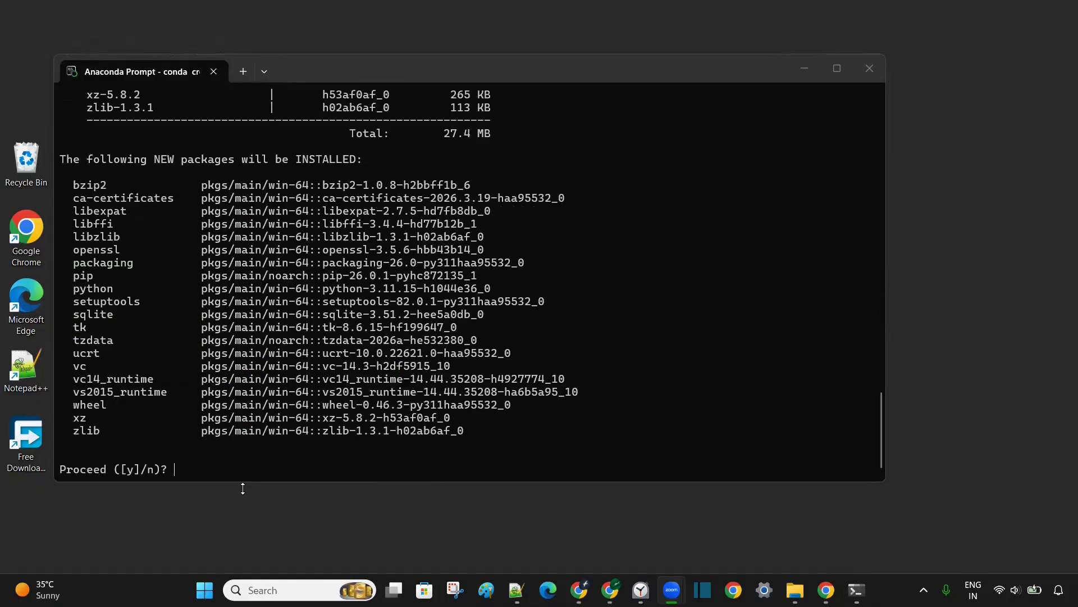
Confirm the package installation for the myenv environment with y.
left_click(190, 471)
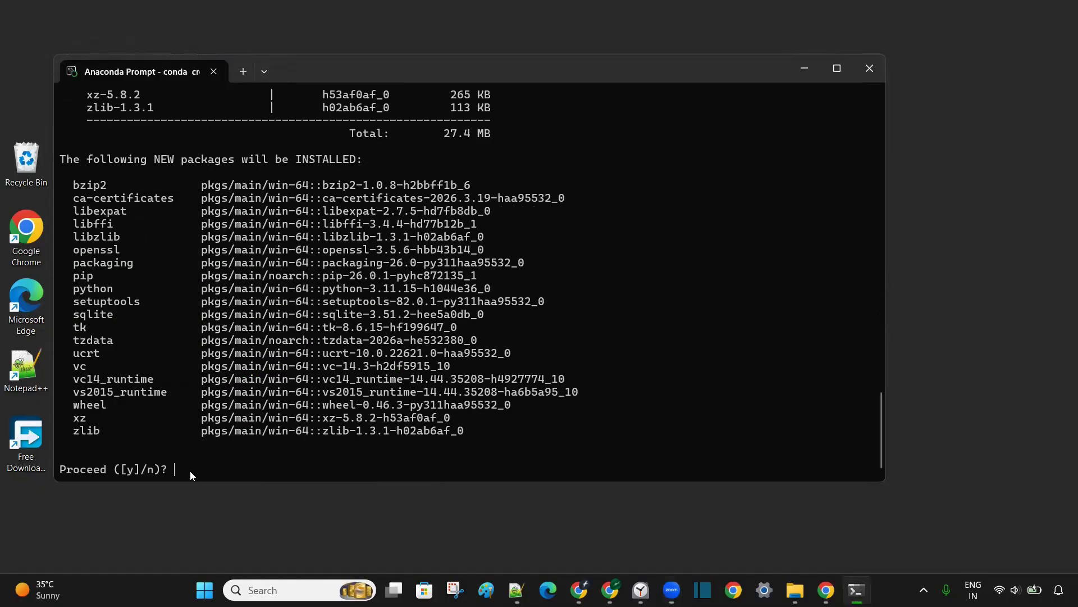
type("y")
key("Return")
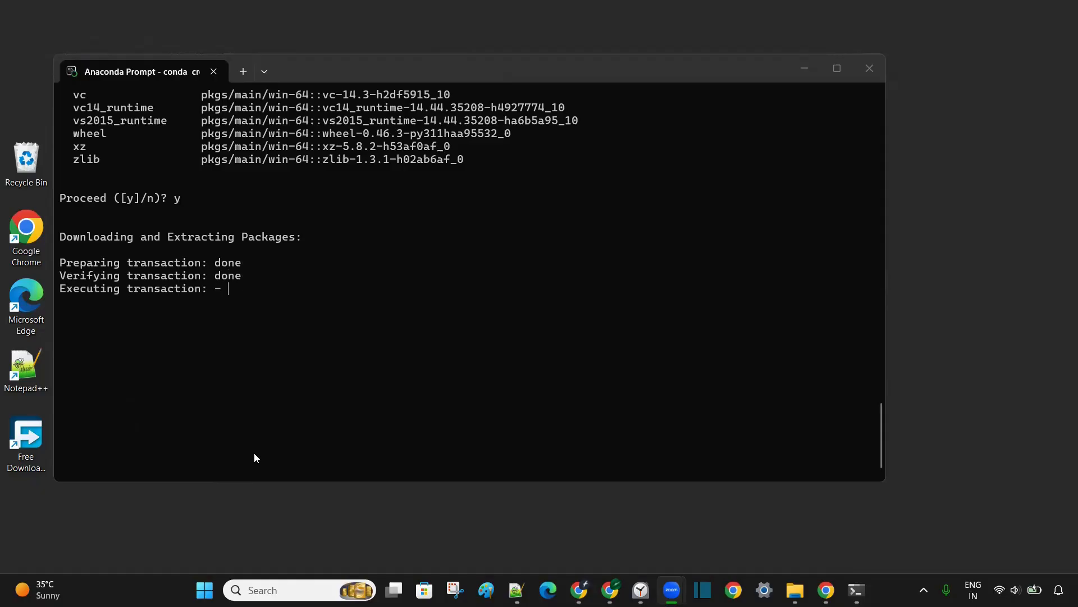
Activate the new environment by running conda activate myenv.
left_click(227, 434)
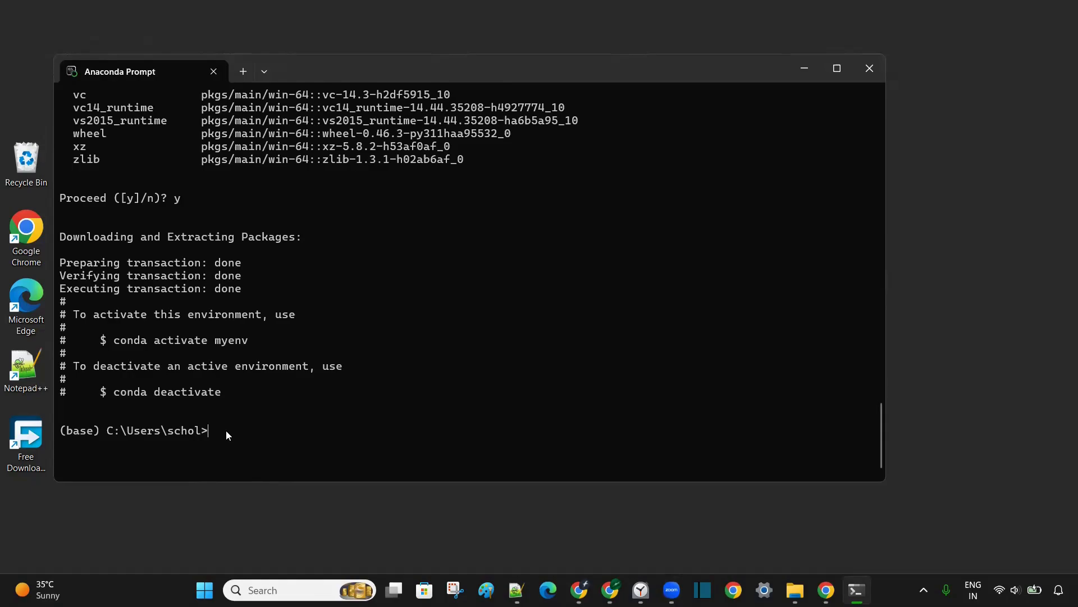
type("conda activate")
type("myenv")
key("Return")
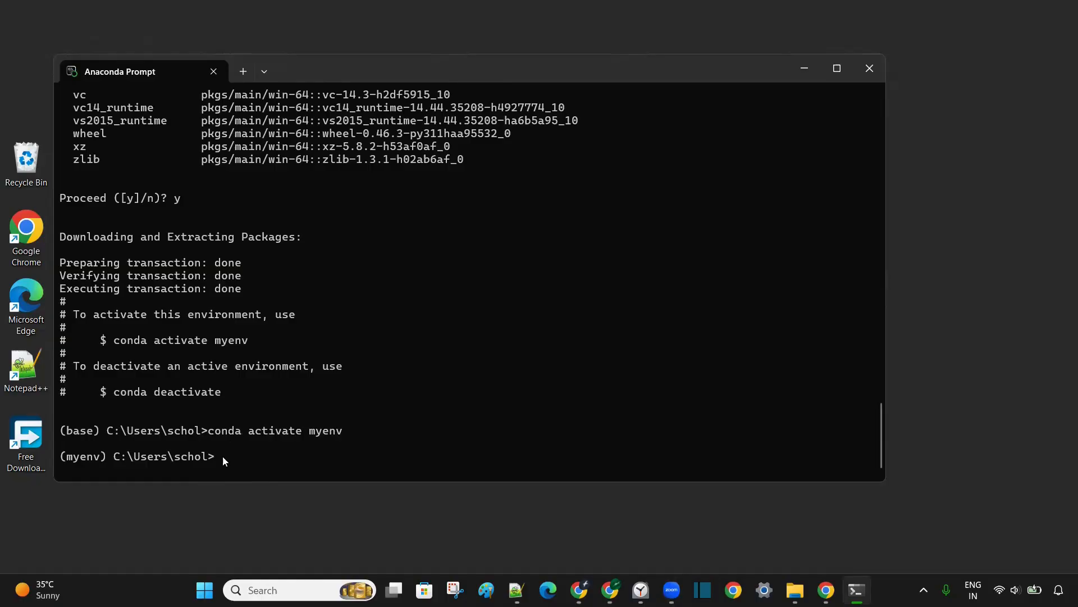
Compare the base and myenv prompt labels and check the active environment's Python version with python --version.
double_click(85, 458)
double_click(76, 431)
left_click(234, 462)
type("python --version")
key("Return")
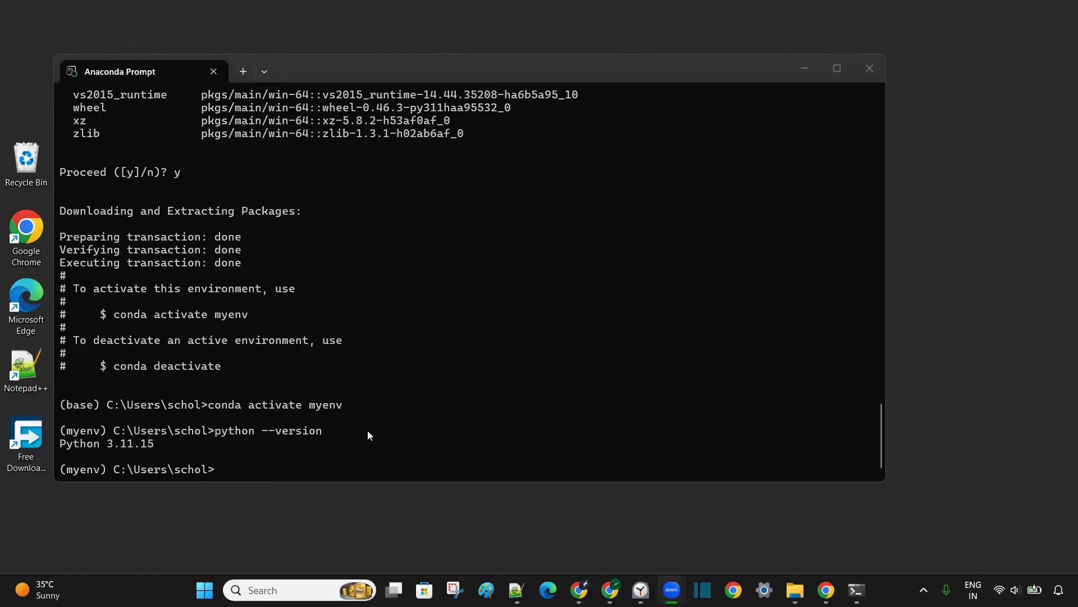
Start installing Jupyter Notebook into the myenv environment by running conda install notebook.
left_click(251, 476)
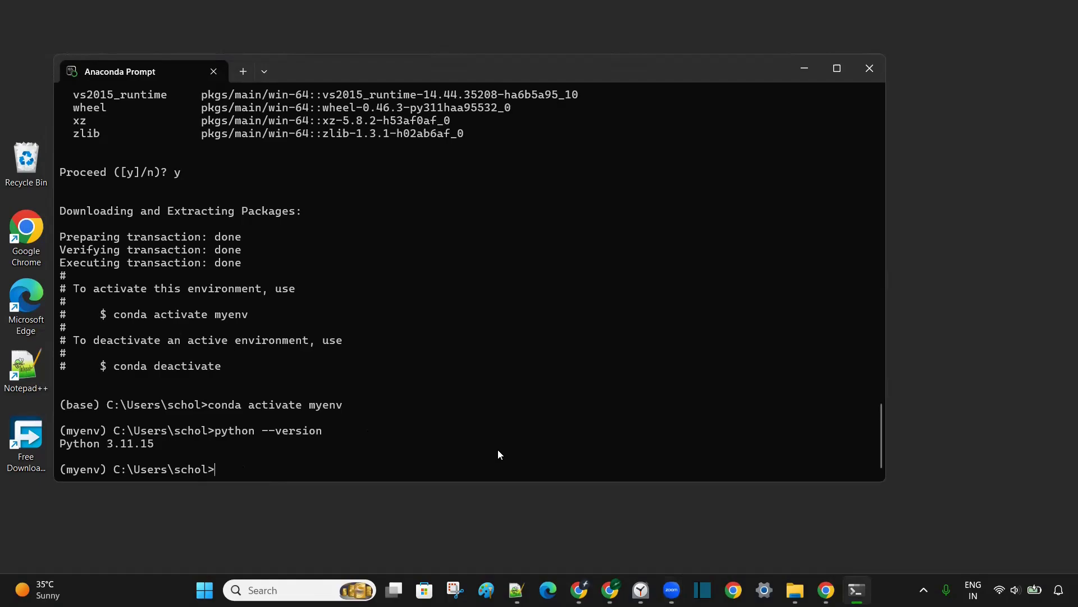
type("conda install notebook")
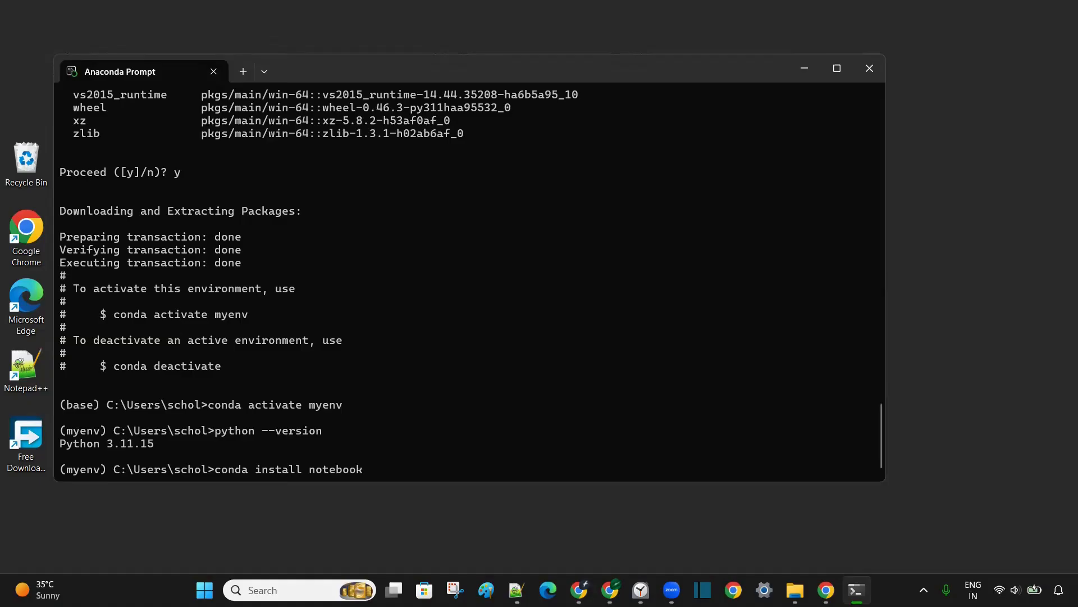
key("Return")
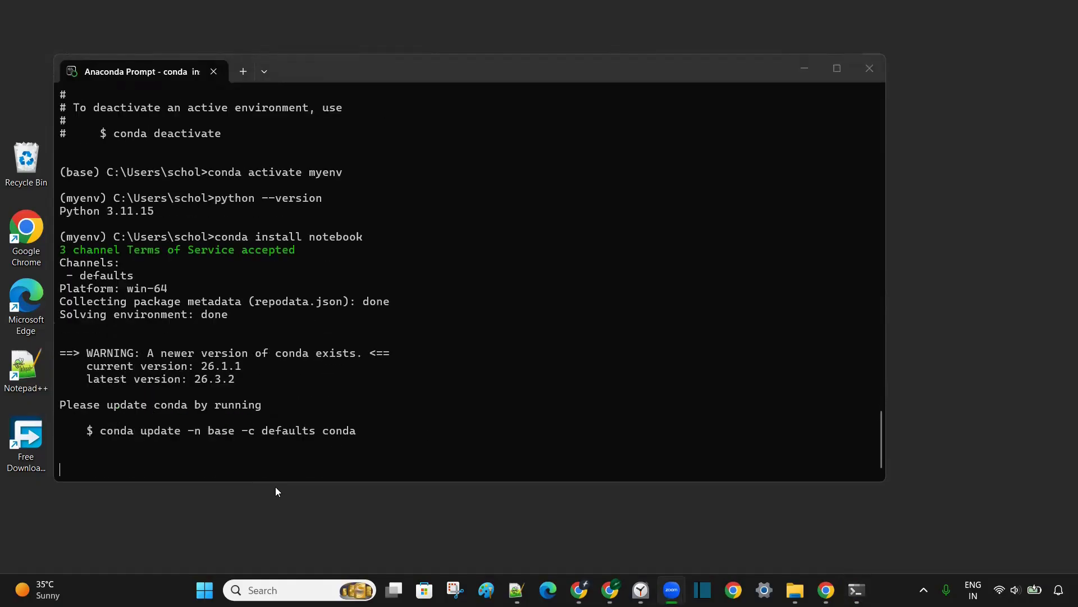
Confirm the notebook package installation for the myenv environment with y.
left_click(242, 471)
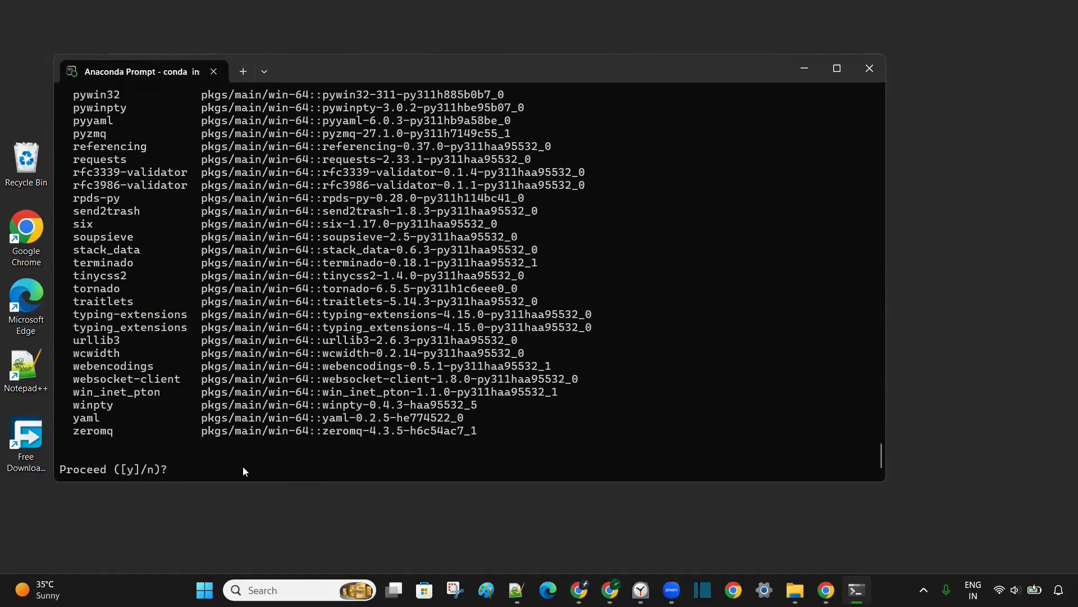
type("y")
key("Return")
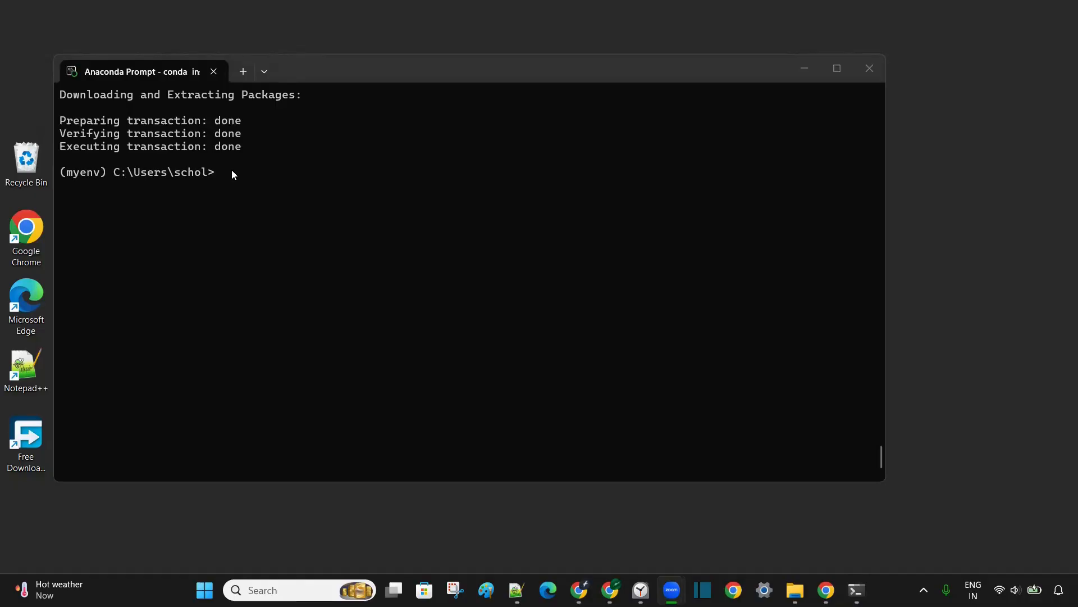
Launch Jupyter Notebook from the myenv environment by running jupyter notebook.
left_click(250, 171)
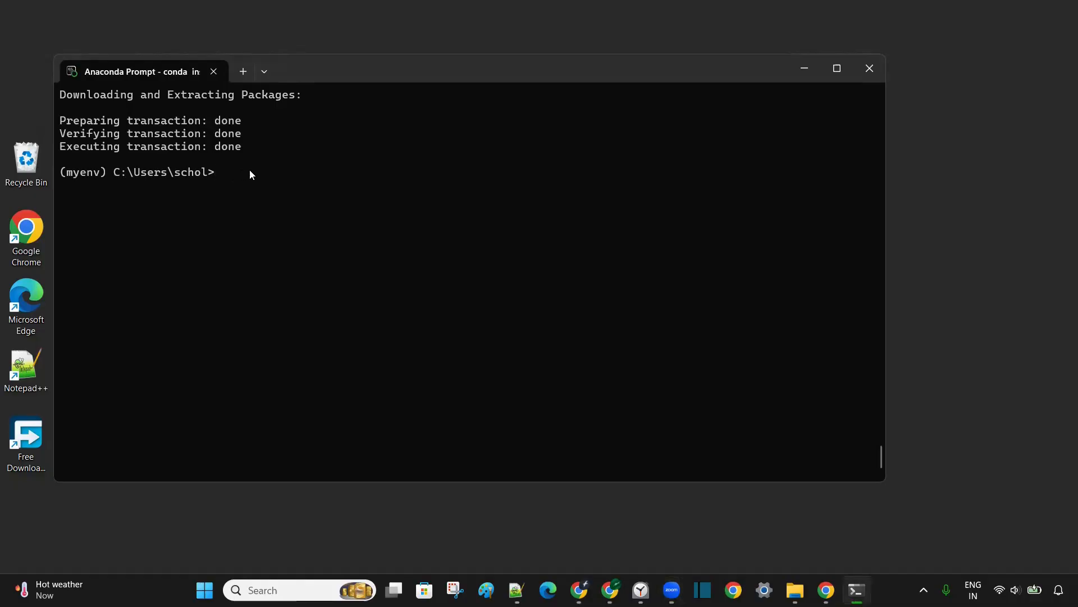
type("jupyter notebook")
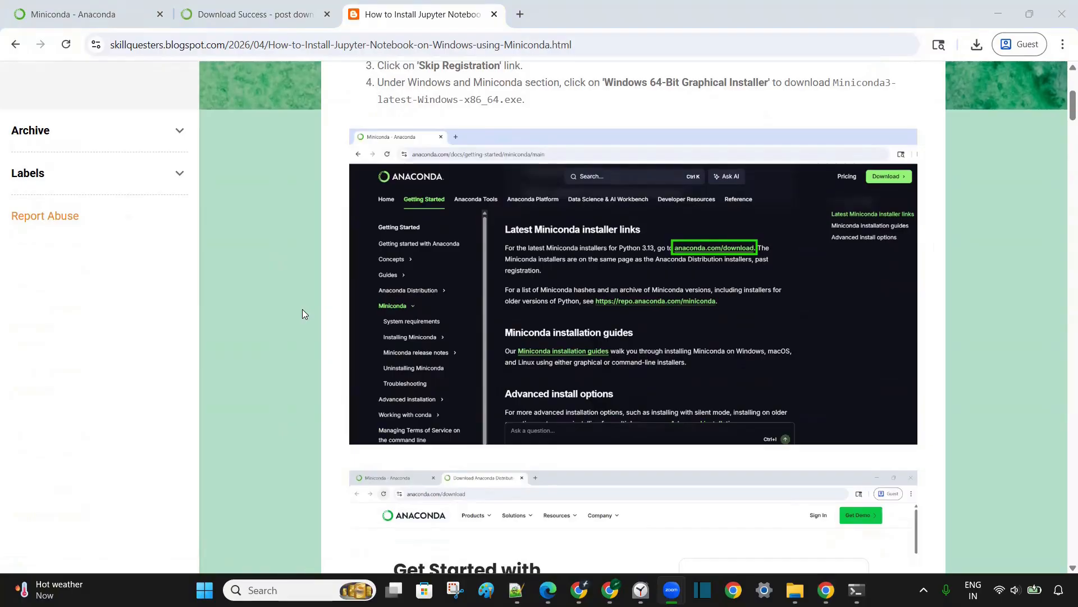
Review the blog guide's illustrated instructions for downloading and installing Miniconda, including the installation type and advanced options, in the Chrome browser.
scroll(302, 314, "down", 1)
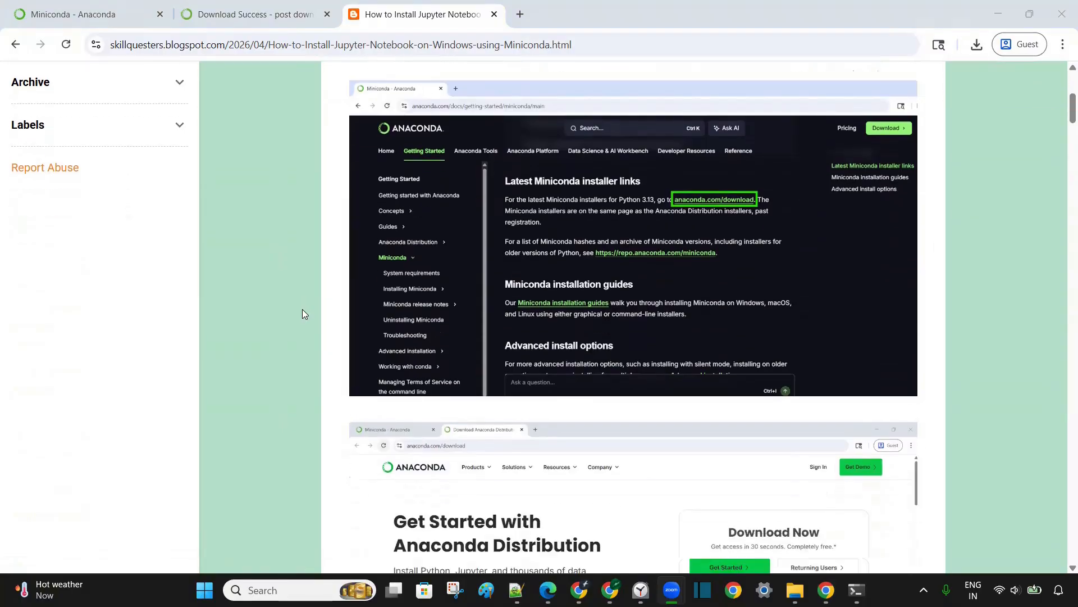
scroll(302, 314, "down", 2)
scroll(302, 313, "down", 4)
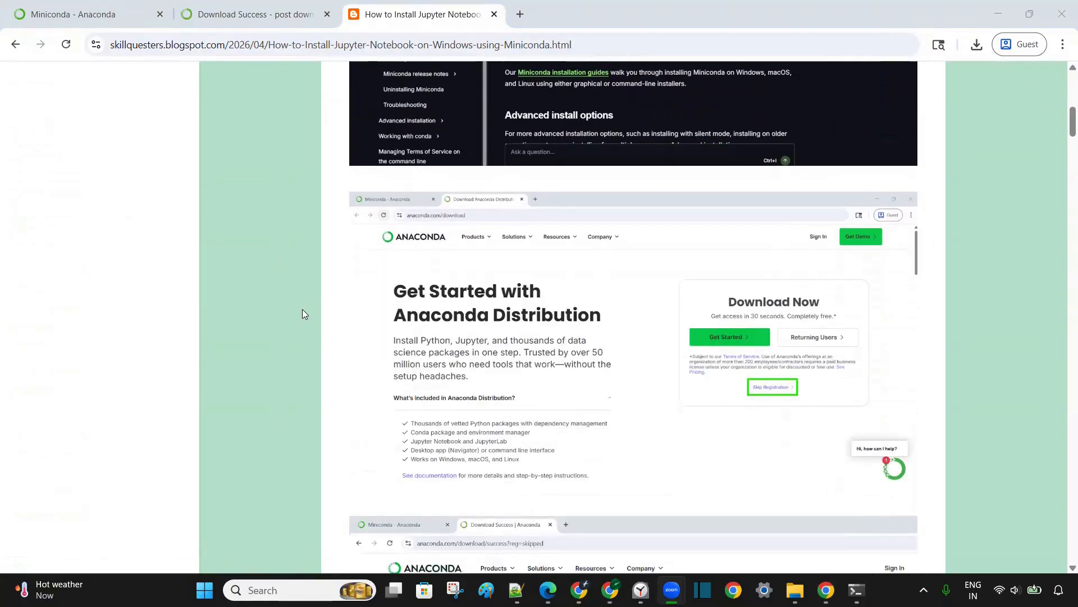
scroll(302, 313, "down", 8)
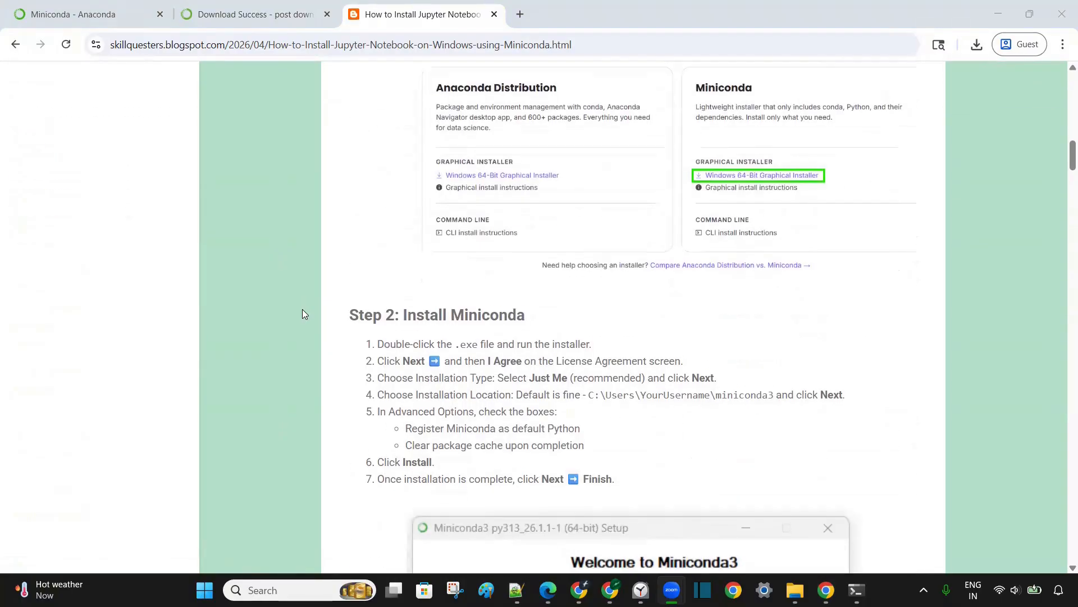
scroll(303, 313, "down", 9)
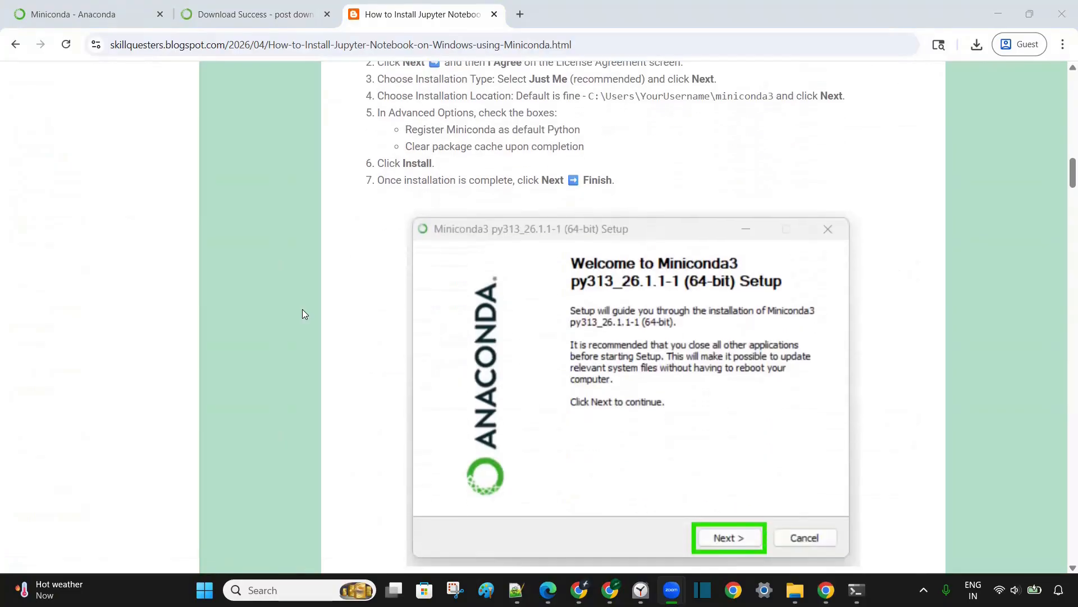
scroll(302, 313, "down", 9)
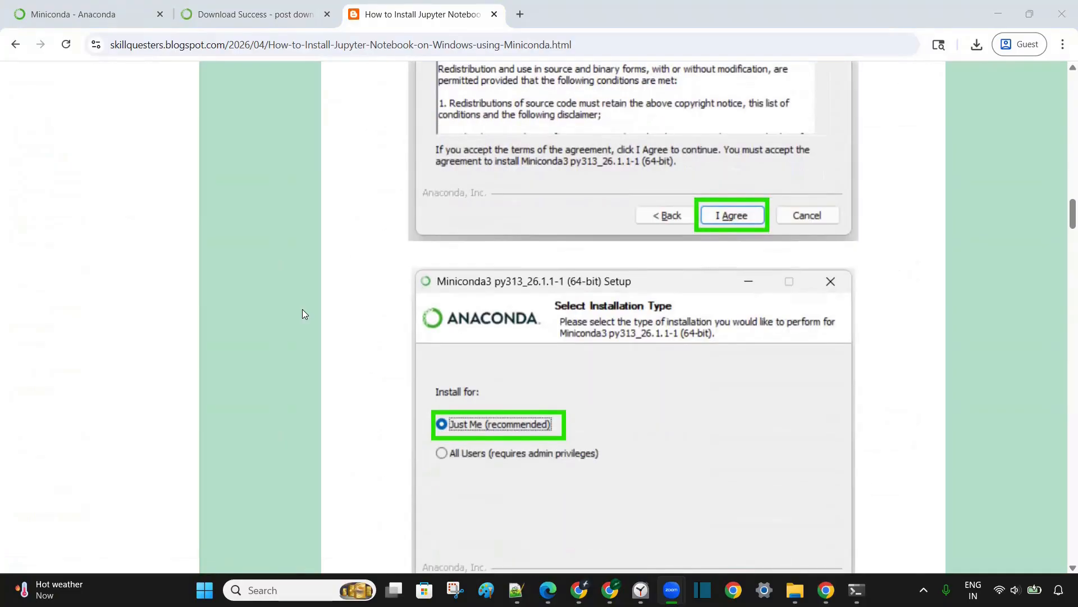
scroll(302, 314, "down", 18)
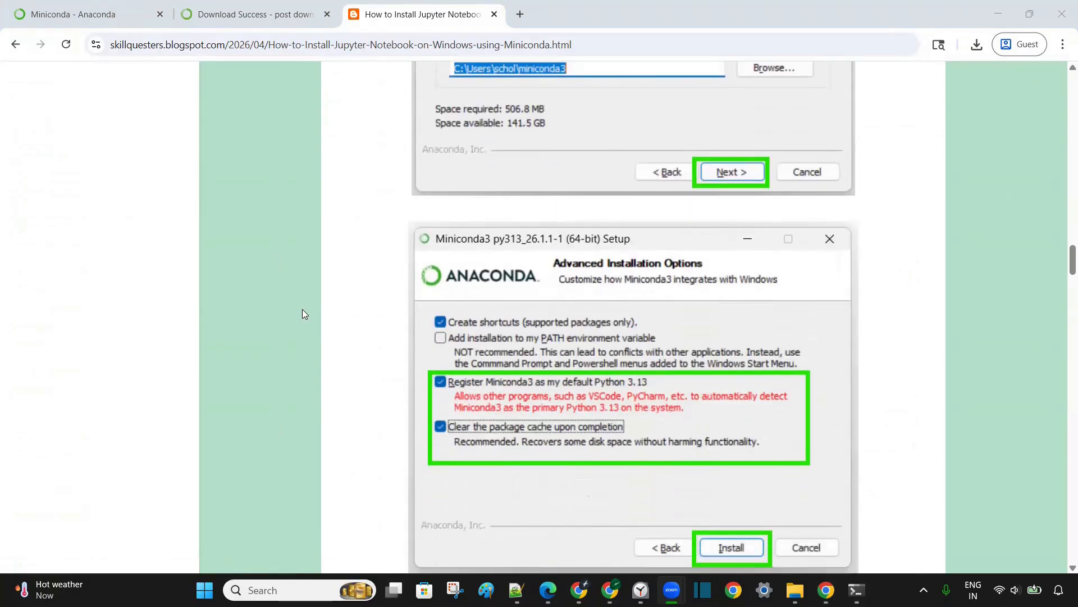
scroll(302, 314, "down", 13)
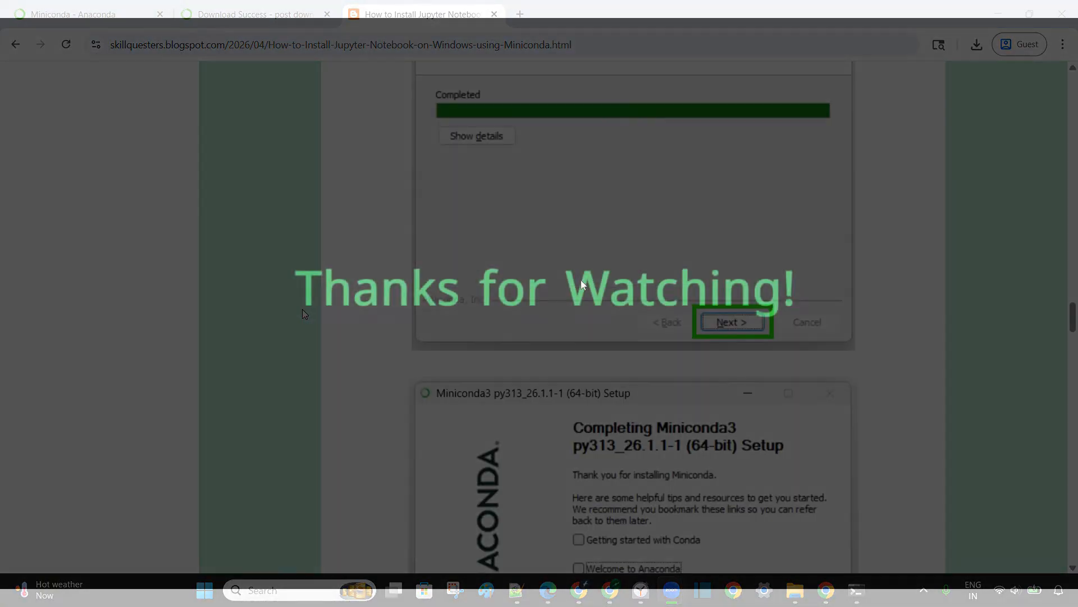